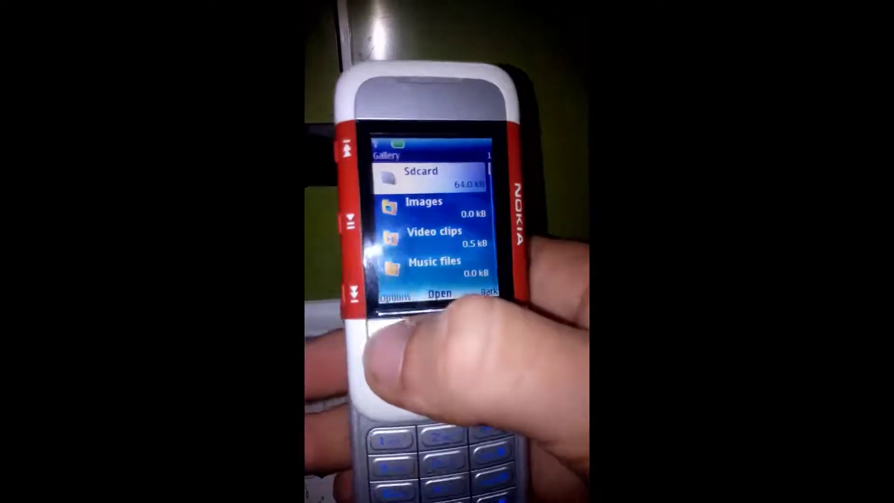
Choose Set password for the memory card, then enter and confirm the new password twice
{"action": "key", "text": "Down"}
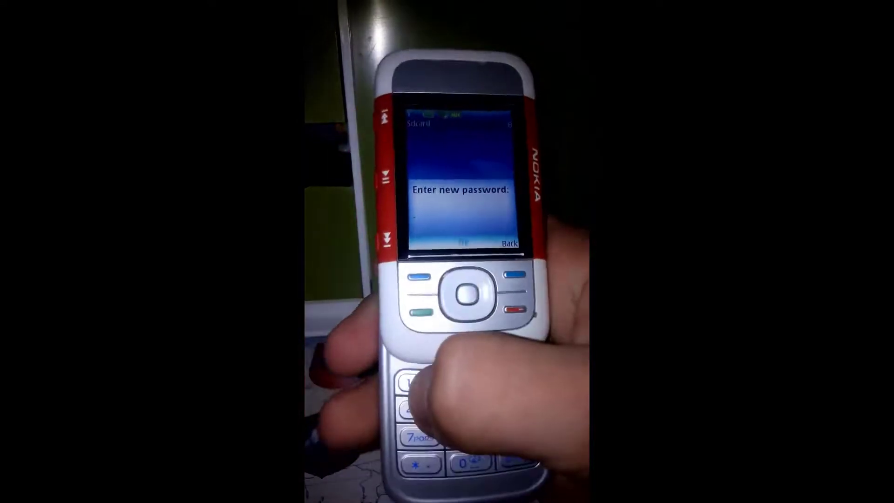
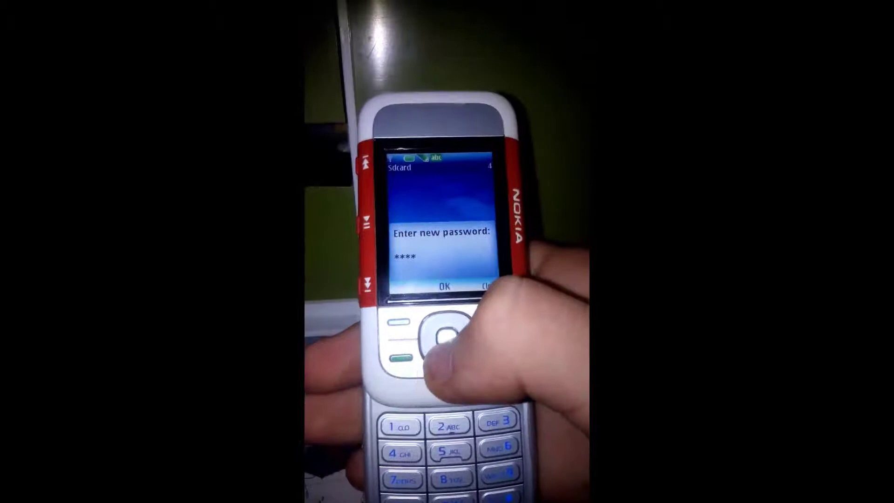
{"action": "key", "text": "Return"}
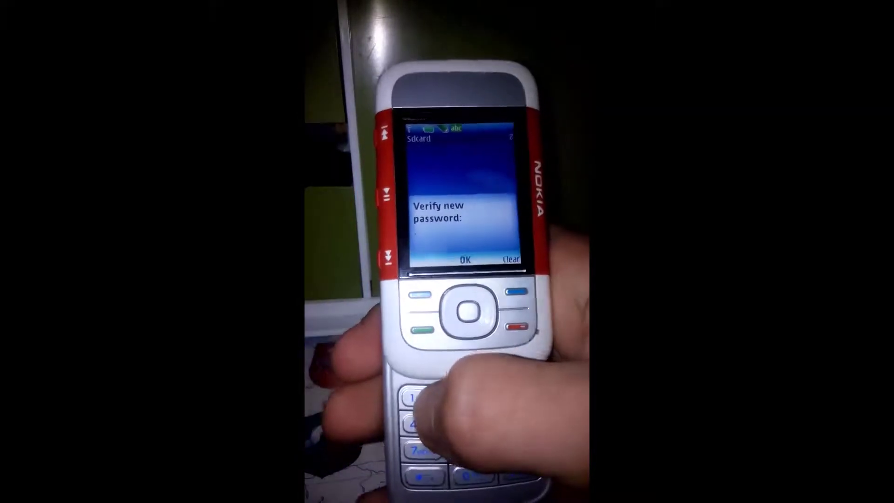
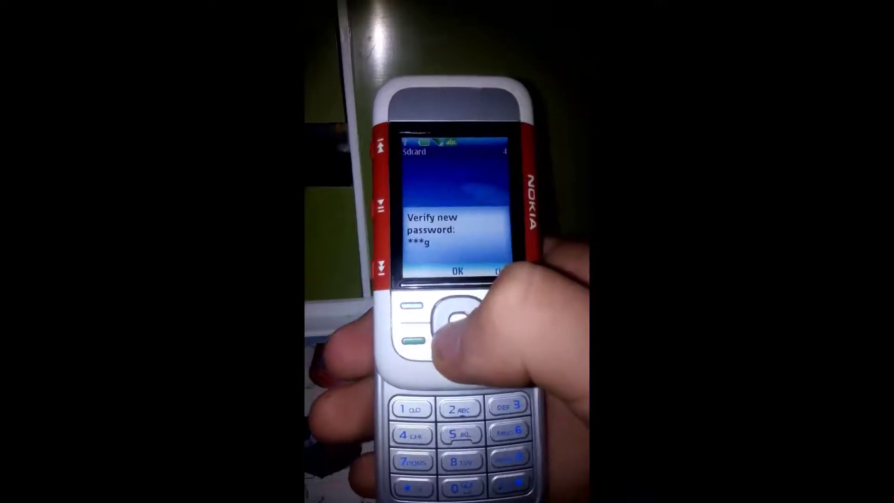
{"action": "key", "text": "Return"}
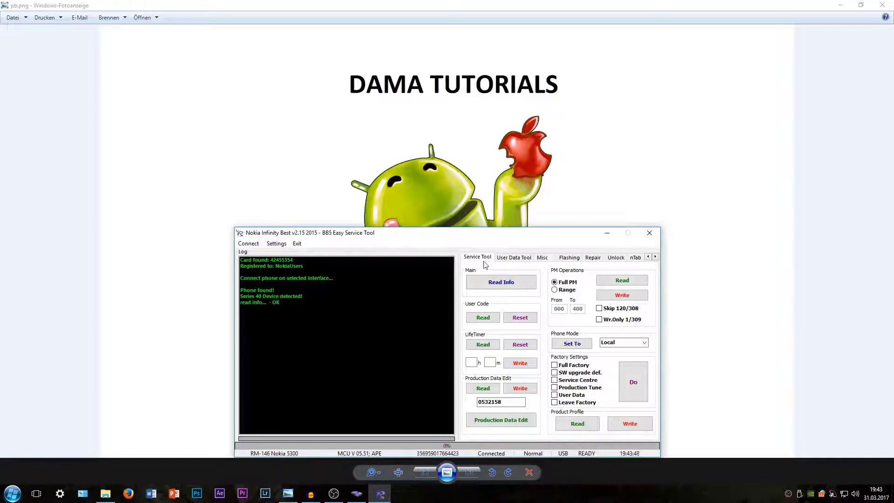
Switch Nokia Infinity Best to the User Data Tool page for the connected Nokia 5300
{"action": "left_click", "coordinate": [516, 257]}
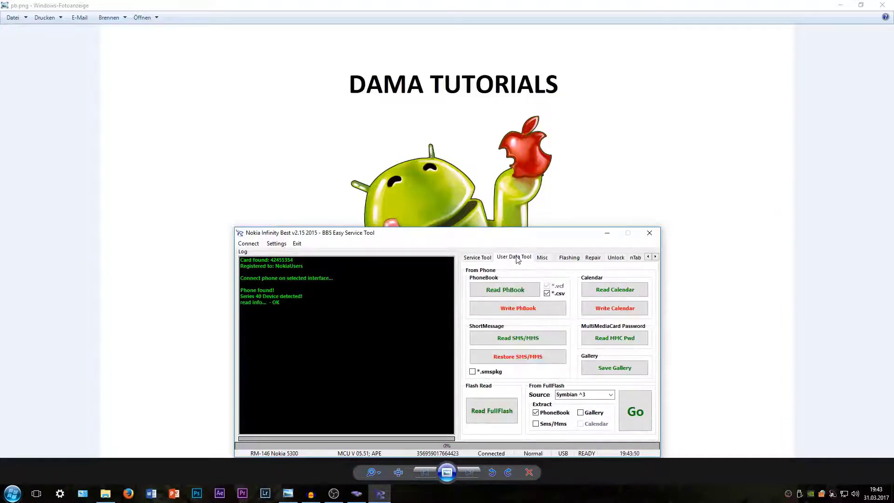
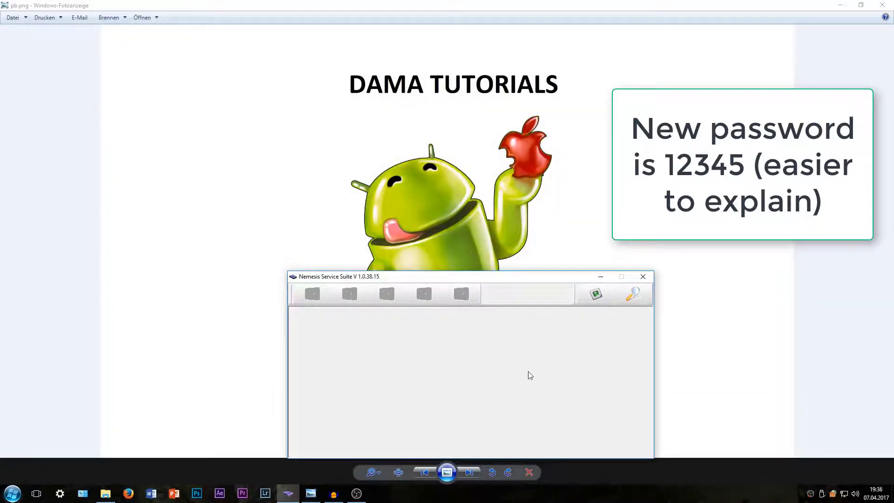
Detect the phone, read its version, IMEI and ASIC IDs, and show the Permanent Memory page
{"action": "left_click", "coordinate": [636, 293]}
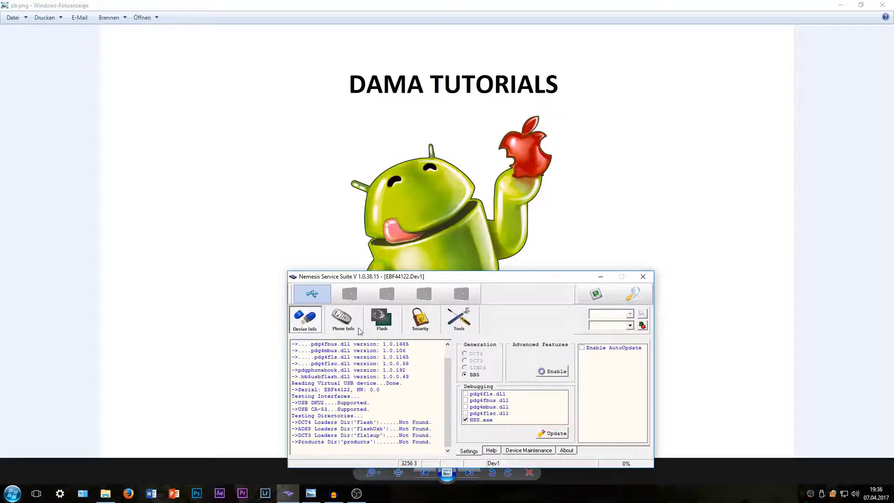
{"action": "left_click", "coordinate": [345, 322]}
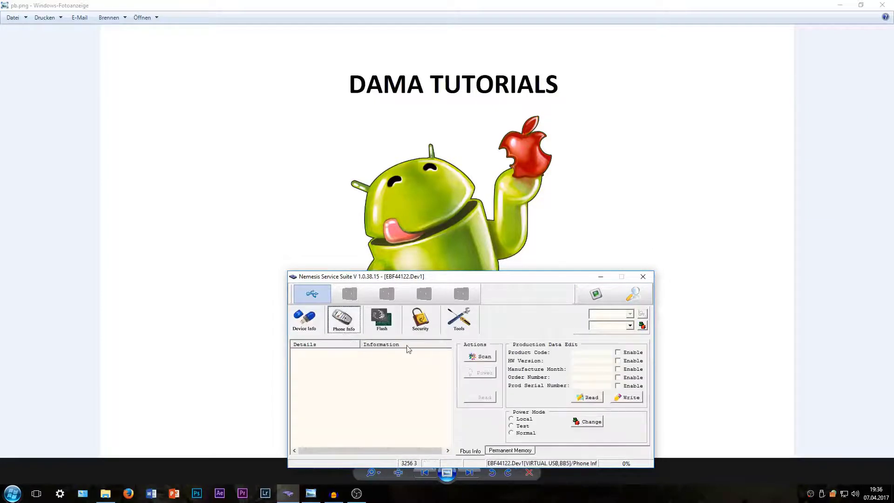
{"action": "left_click", "coordinate": [471, 357]}
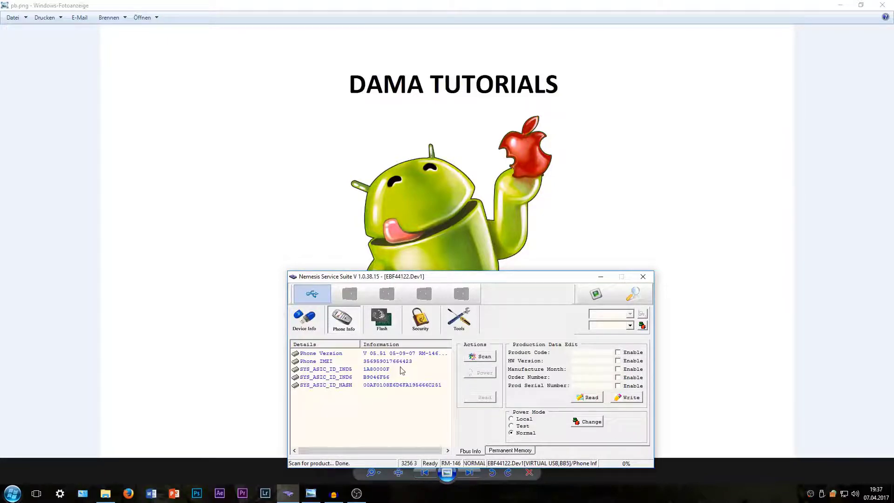
{"action": "left_click", "coordinate": [316, 362]}
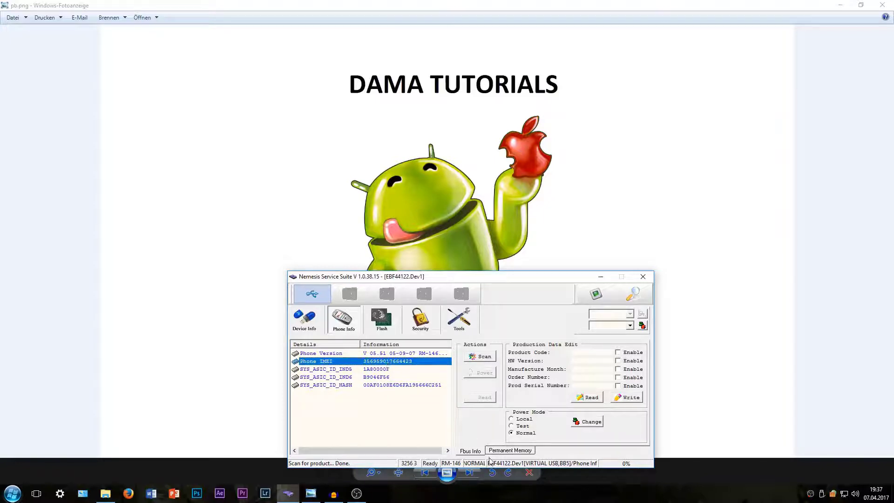
{"action": "left_click", "coordinate": [501, 453]}
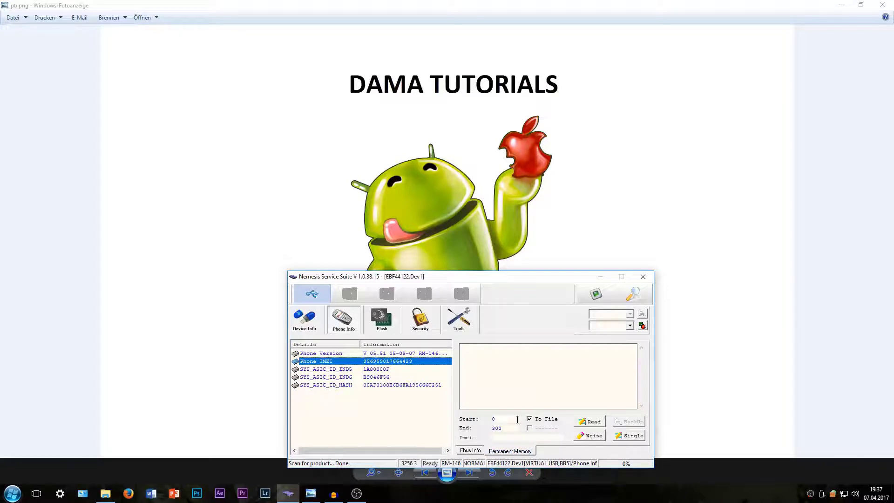
Read permanent memory sections 0 to 300 into a backup .pm file
{"action": "double_click", "coordinate": [491, 419]}
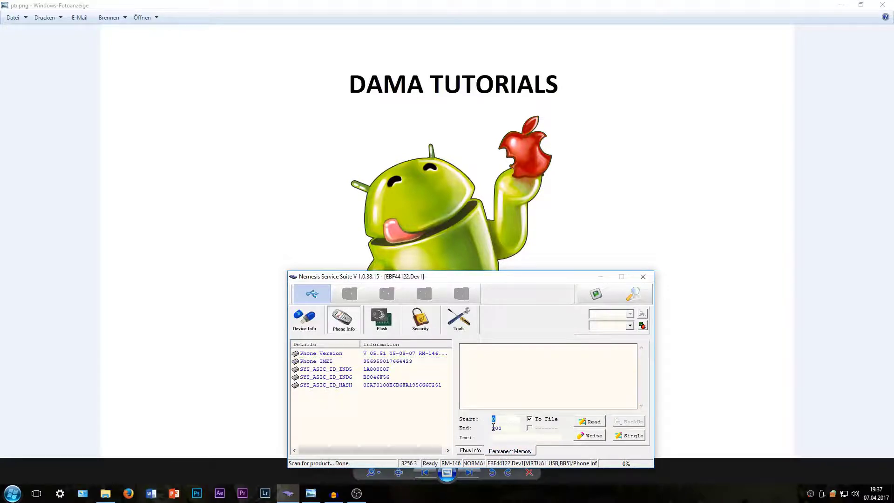
{"action": "left_click_drag", "start_coordinate": [505, 431], "coordinate": [479, 429]}
{"action": "left_click", "coordinate": [590, 422]}
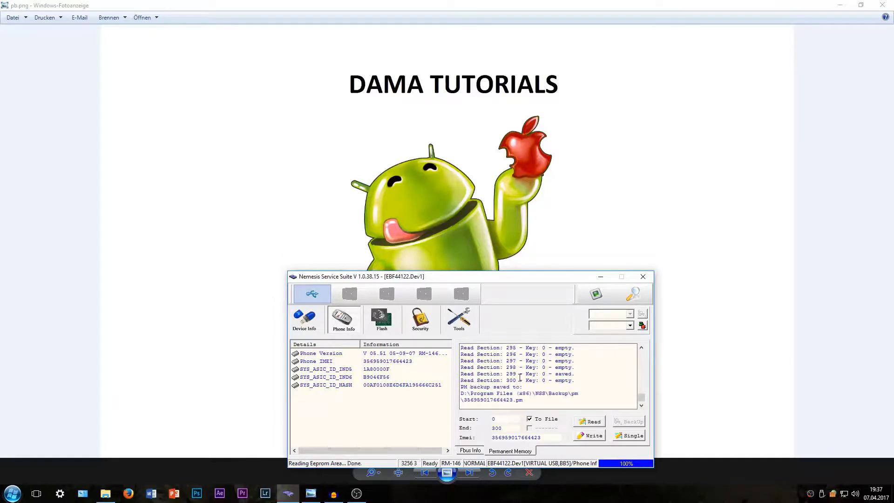
Open the IMEI-named .pm backup from the Backup\pm folder in Editor
{"action": "left_click_drag", "start_coordinate": [523, 400], "coordinate": [461, 393]}
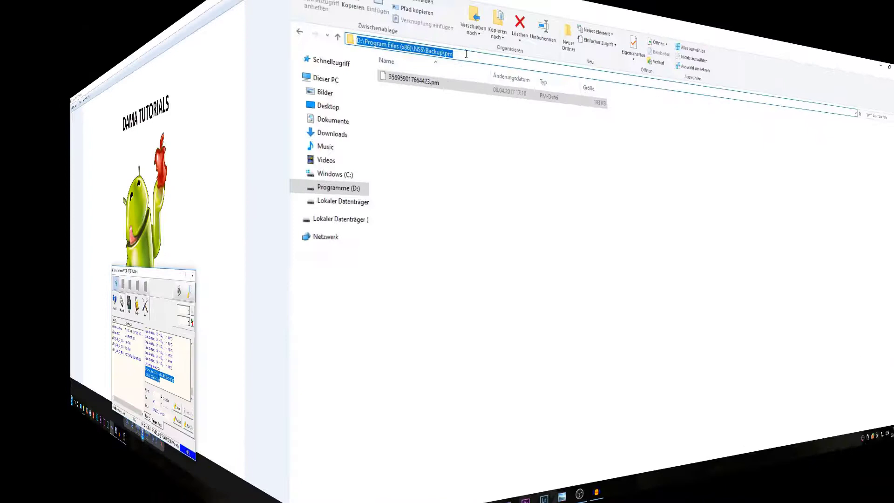
{"action": "left_click", "coordinate": [148, 166]}
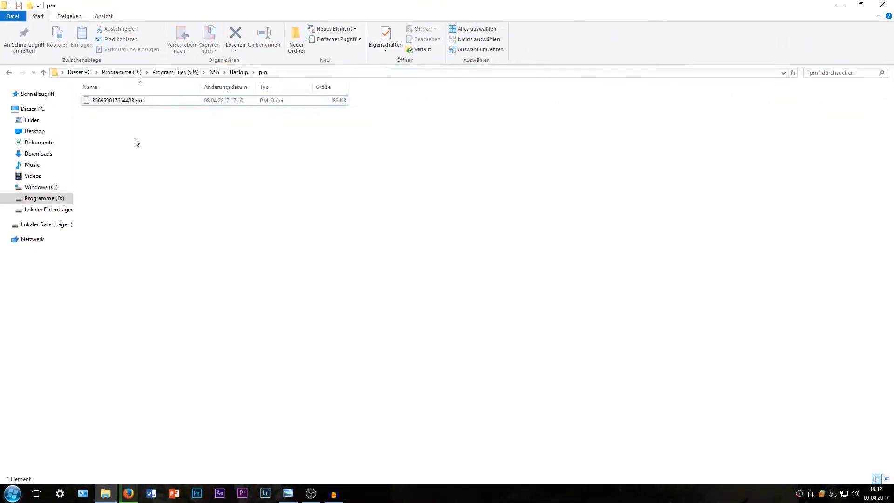
{"action": "left_click", "coordinate": [126, 104]}
{"action": "double_click", "coordinate": [128, 104]}
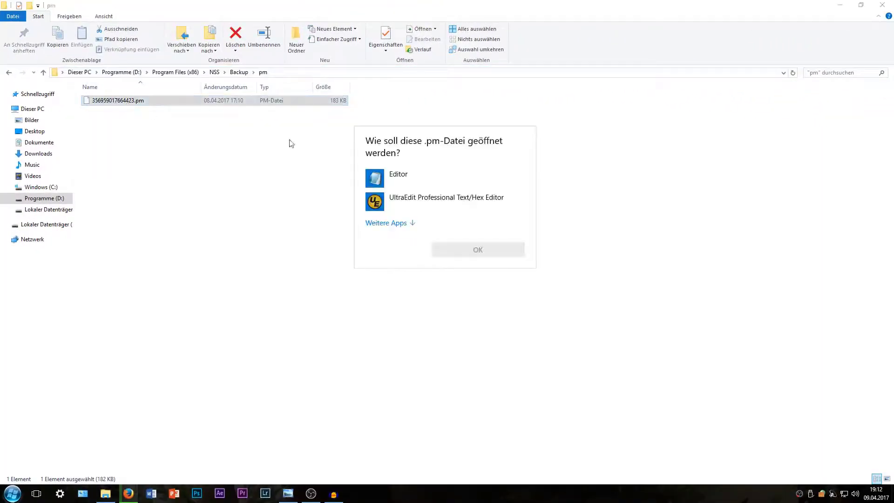
{"action": "left_click", "coordinate": [403, 179]}
{"action": "double_click", "coordinate": [403, 177]}
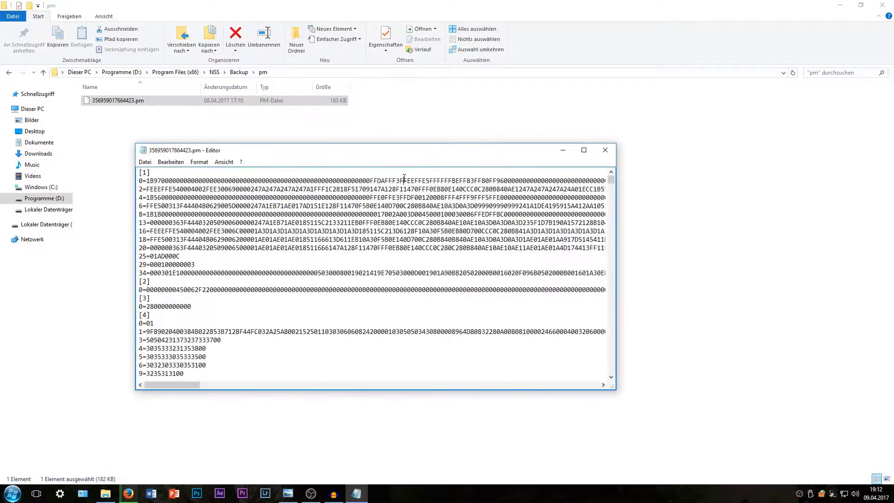
Maximize the Editor window and scroll down through the .pm backup toward section [31]
{"action": "key", "text": "super+Up"}
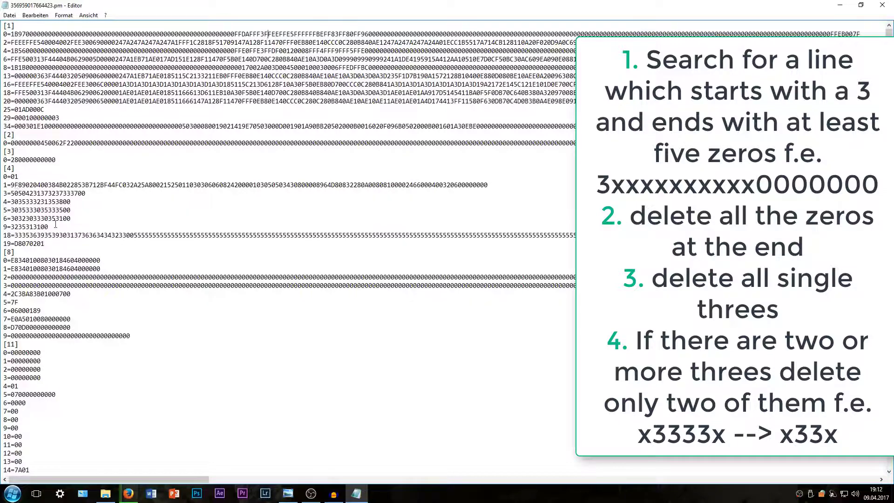
{"action": "left_click_drag", "start_coordinate": [76, 219], "coordinate": [10, 219]}
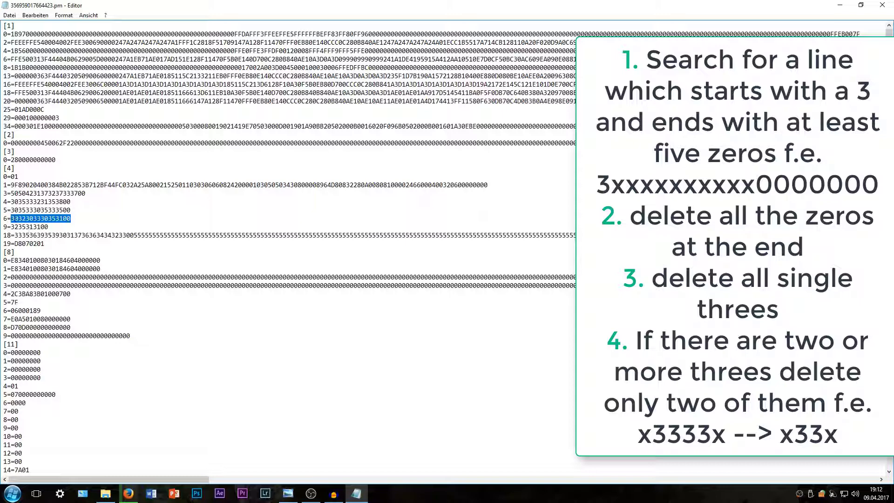
{"action": "left_click", "coordinate": [13, 218]}
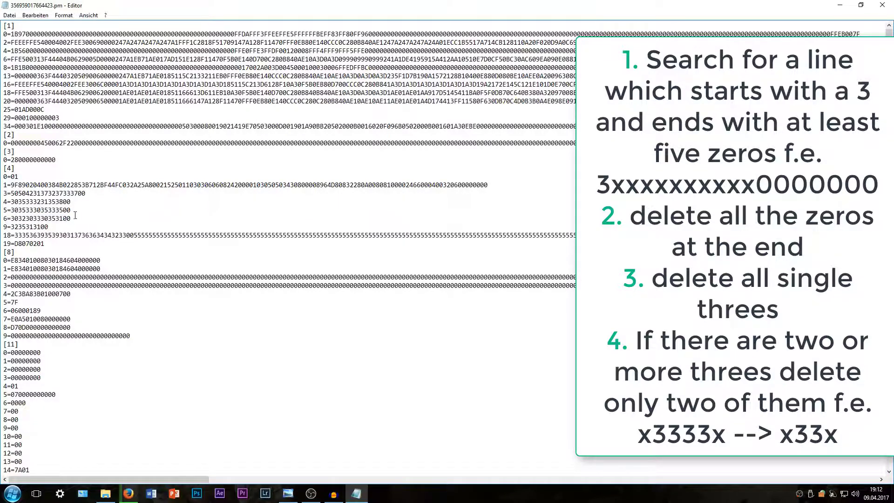
{"action": "scroll", "coordinate": [92, 208], "scroll_direction": "down", "scroll_amount": 12}
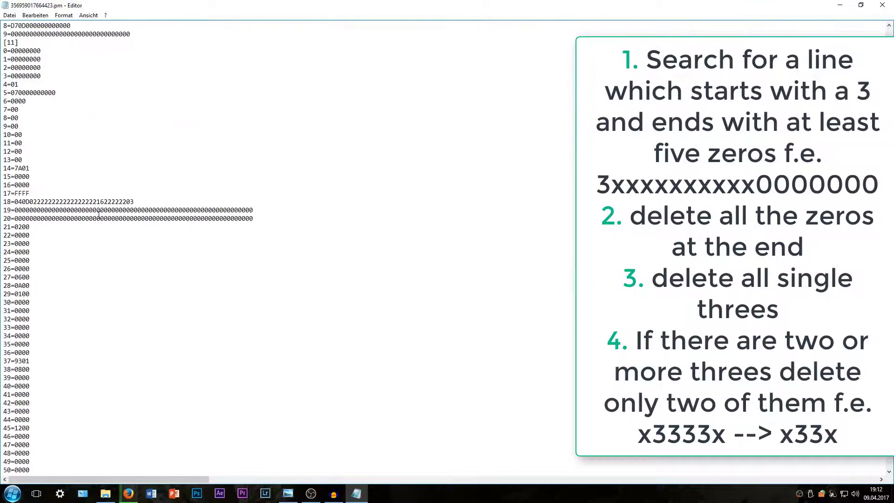
{"action": "scroll", "coordinate": [146, 195], "scroll_direction": "down", "scroll_amount": 20}
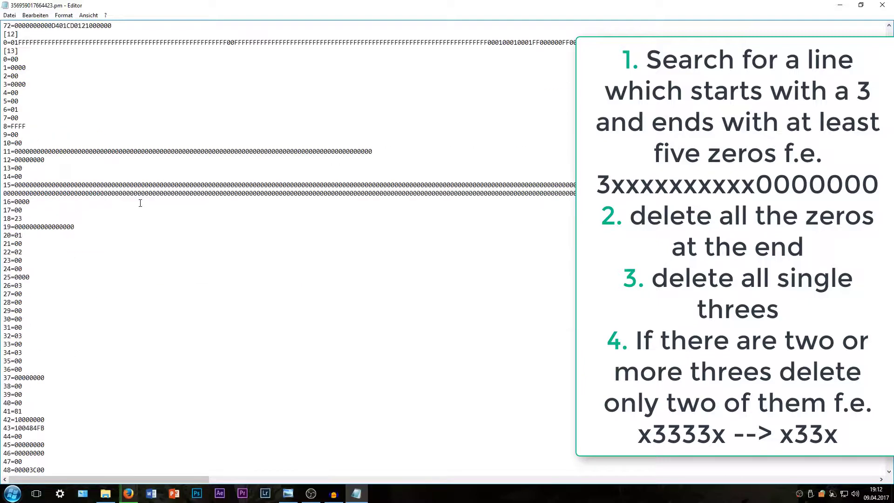
{"action": "scroll", "coordinate": [140, 203], "scroll_direction": "down", "scroll_amount": 20}
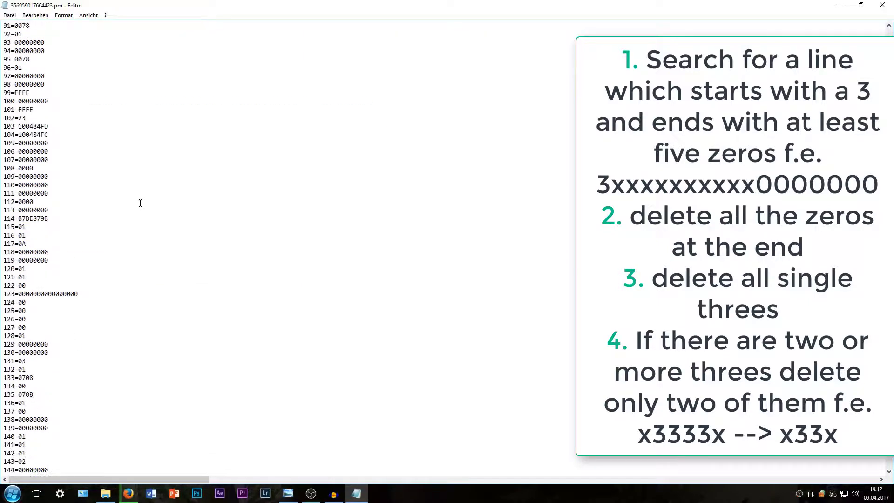
{"action": "scroll", "coordinate": [140, 203], "scroll_direction": "down", "scroll_amount": 12}
{"action": "scroll", "coordinate": [141, 203], "scroll_direction": "down", "scroll_amount": 4}
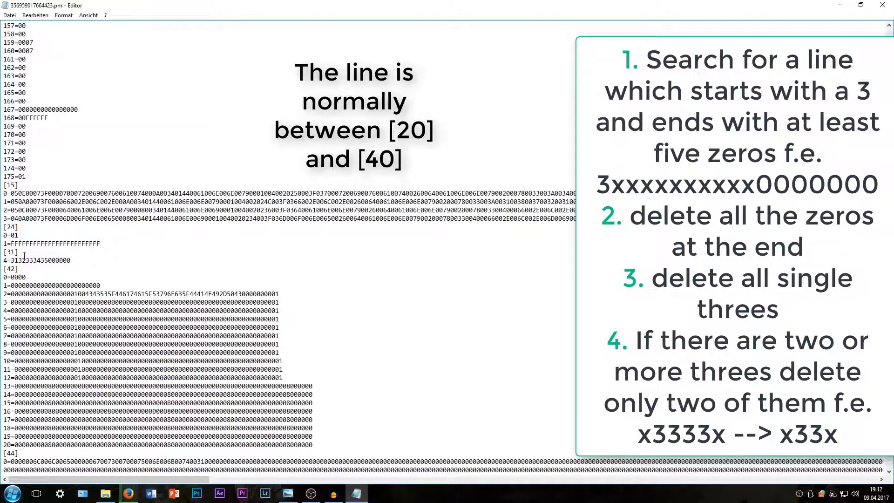
{"action": "left_click_drag", "start_coordinate": [28, 252], "coordinate": [2, 251]}
{"action": "left_click", "coordinate": [78, 261]}
{"action": "left_click_drag", "start_coordinate": [73, 261], "coordinate": [13, 263]}
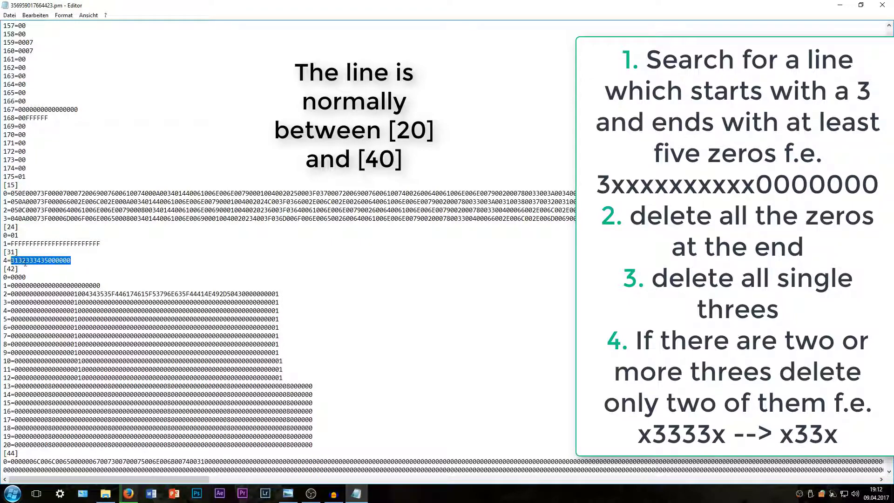
{"action": "left_click", "coordinate": [82, 262]}
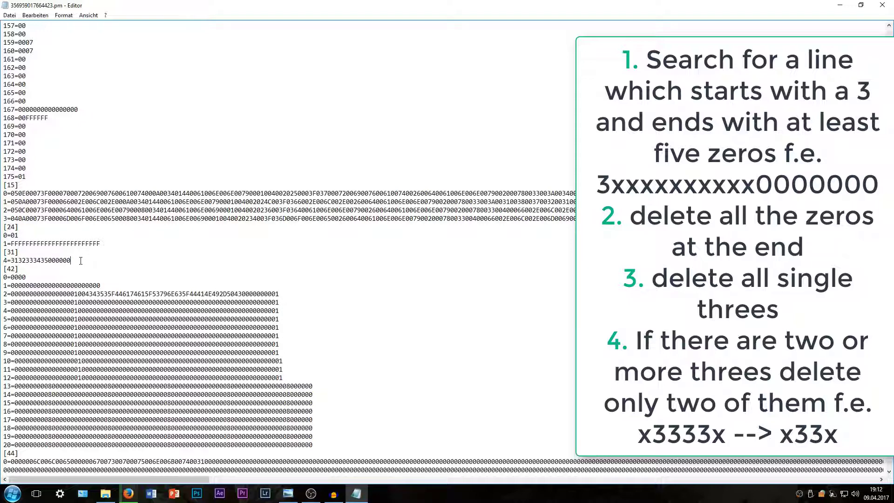
{"action": "key", "text": "BackSpace"}
{"action": "left_click", "coordinate": [18, 261]}
{"action": "key", "text": "BackSpace"}
{"action": "left_click", "coordinate": [37, 261]}
{"action": "key", "text": "BackSpace"}
{"action": "left_click_drag", "start_coordinate": [30, 260], "coordinate": [18, 260]}
{"action": "left_click", "coordinate": [22, 261]}
{"action": "key", "text": "Delete"}
{"action": "key", "text": "Delete"}
{"action": "left_click_drag", "start_coordinate": [33, 260], "coordinate": [10, 260]}
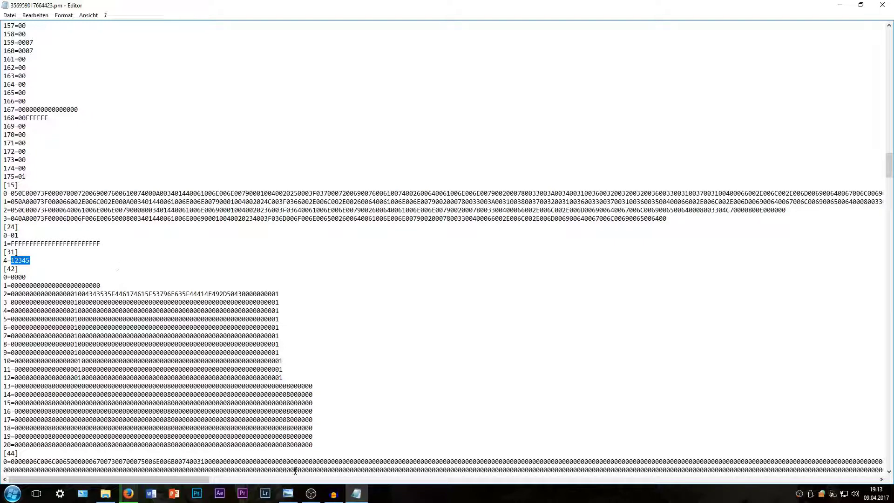
{"action": "left_click", "coordinate": [288, 494]}
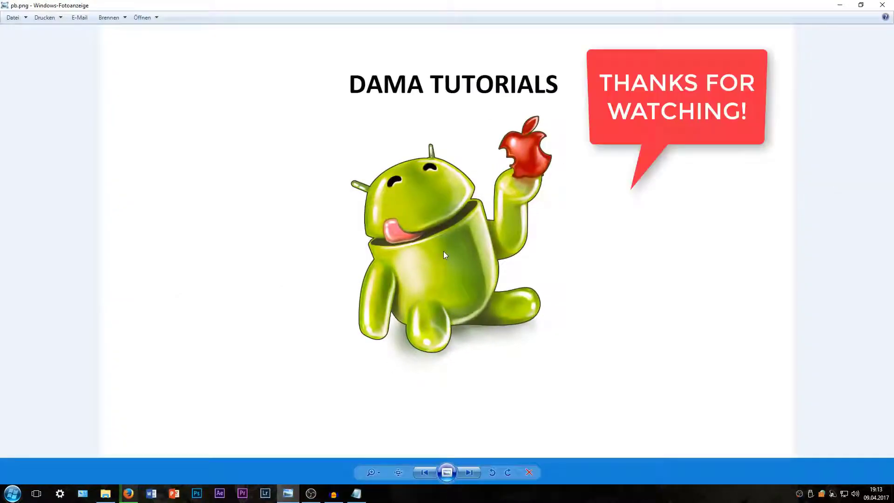